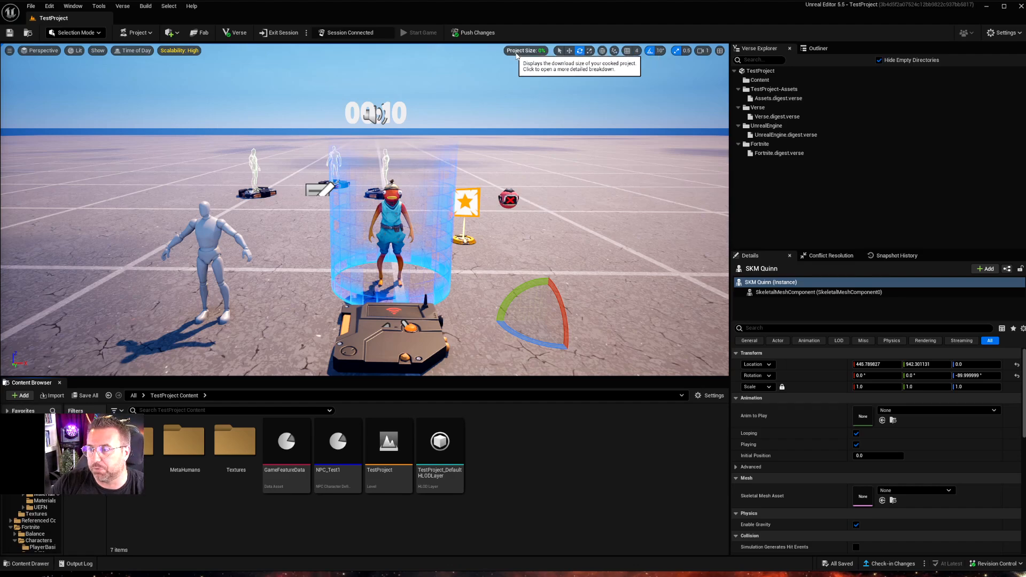
# Inspect the project's upload and download size breakdown, and close the Project Size window
pyautogui.click(535, 52)
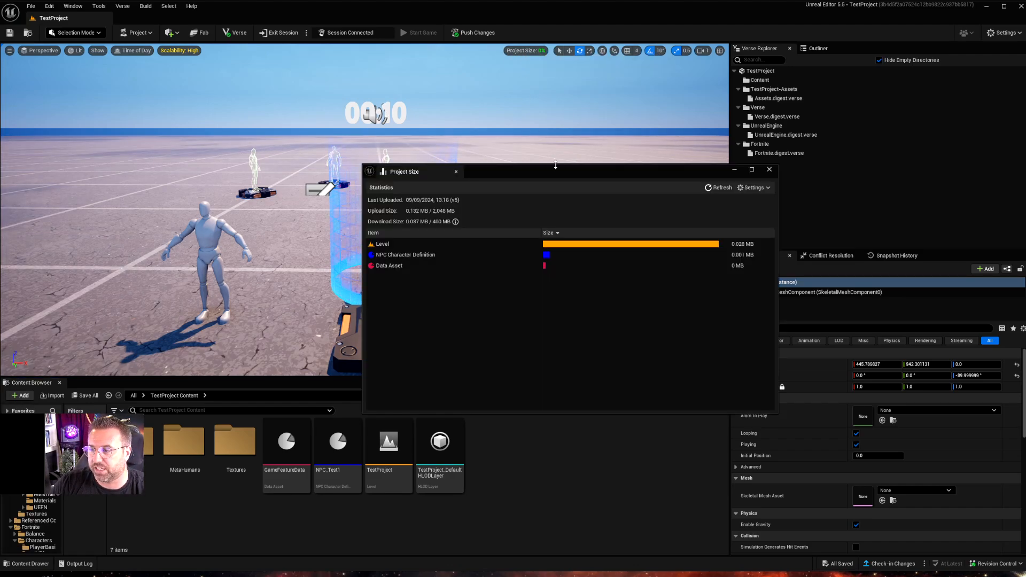
pyautogui.moveTo(556, 170); pyautogui.dragTo(349, 110)
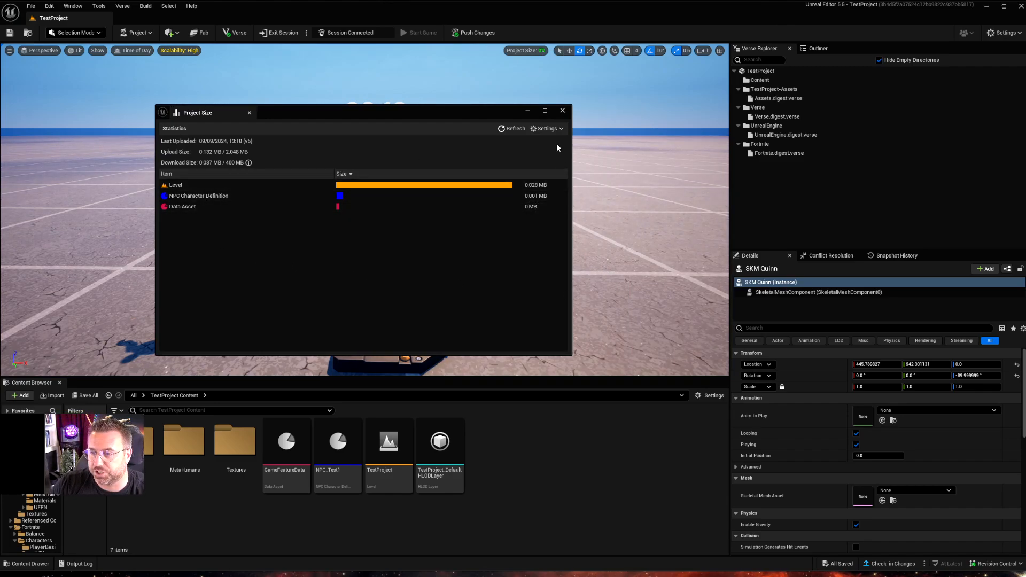
pyautogui.click(563, 111)
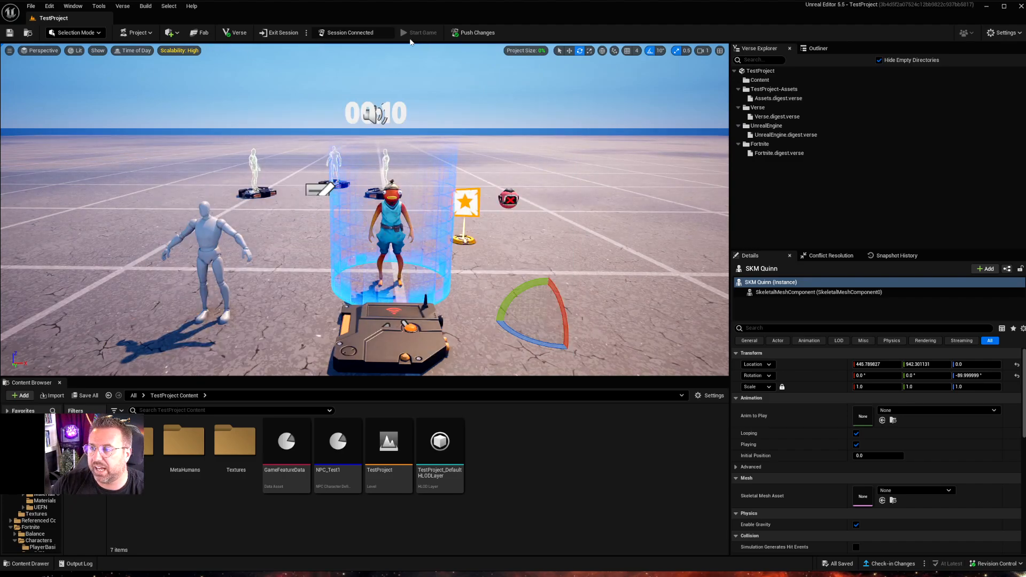
# Switch to the Fortnite client, leave the current match to join the edit session, and return to the editor
pyautogui.click(142, 32)
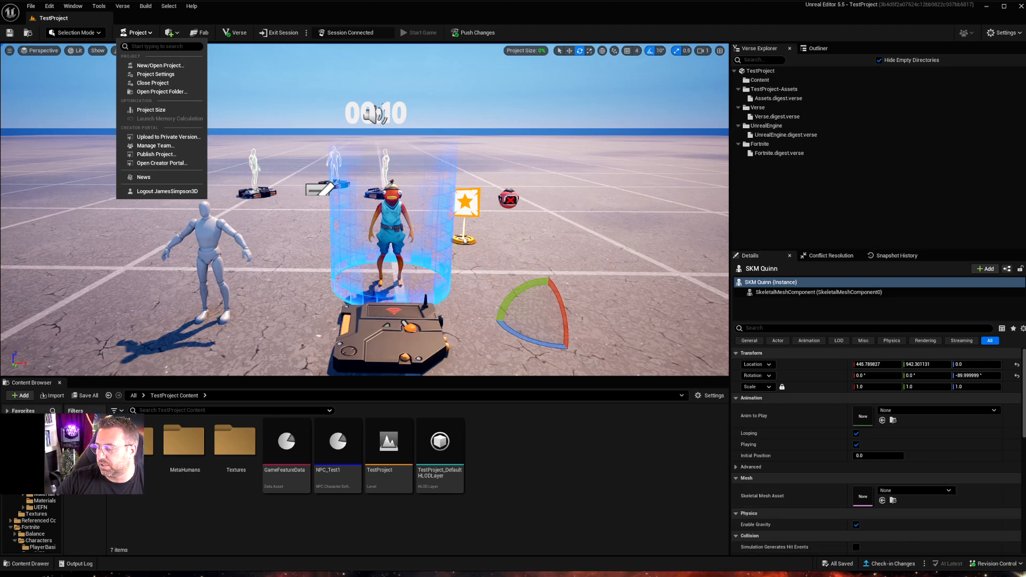
pyautogui.click(949, 575)
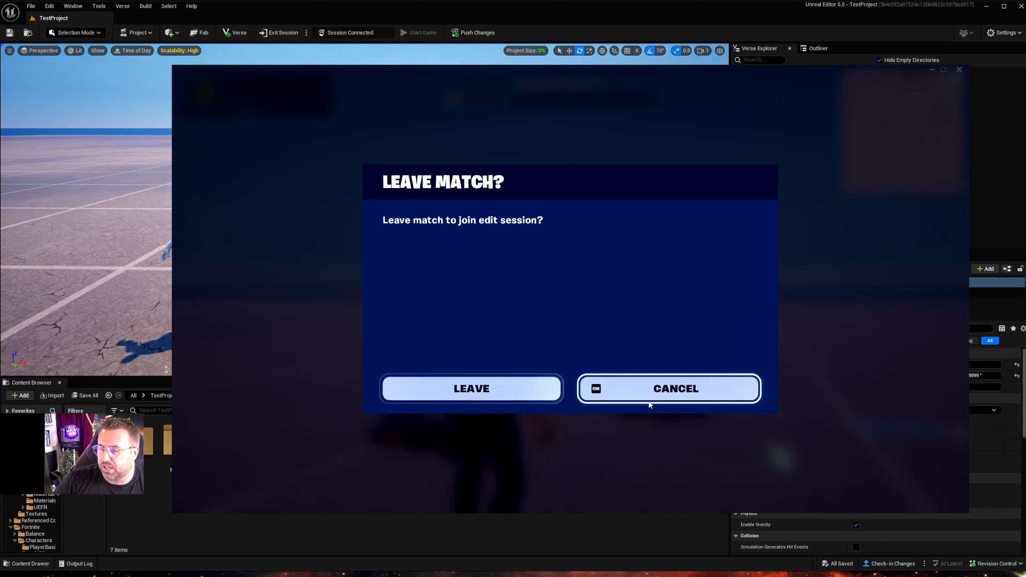
pyautogui.click(468, 385)
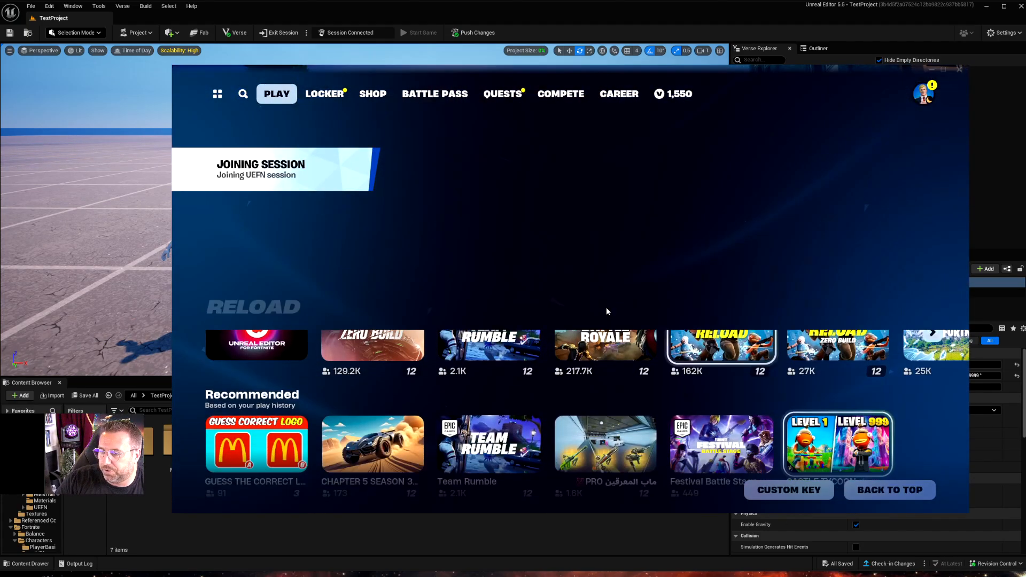
pyautogui.scroll(-5, 606, 307)
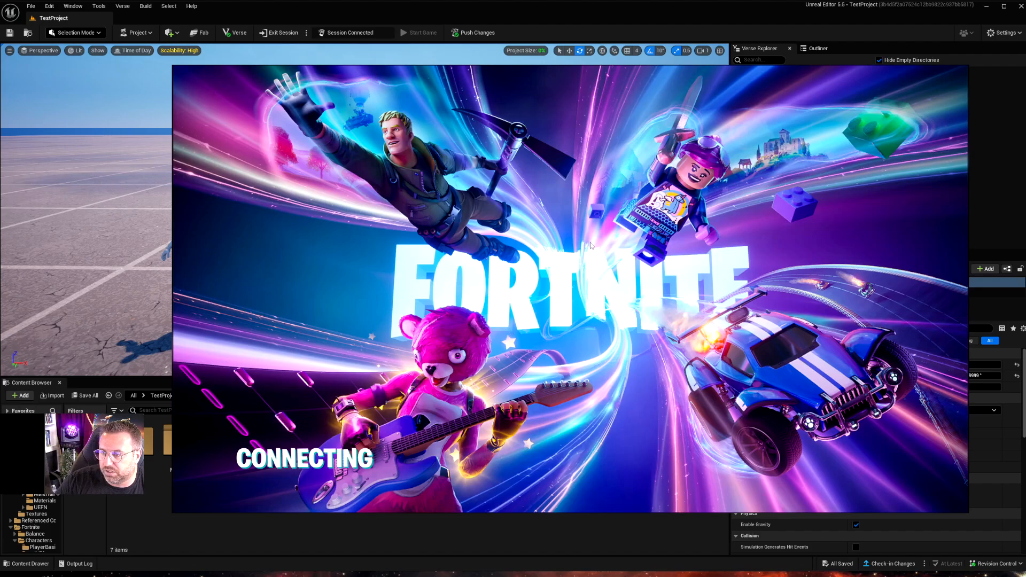
pyautogui.click(597, 12)
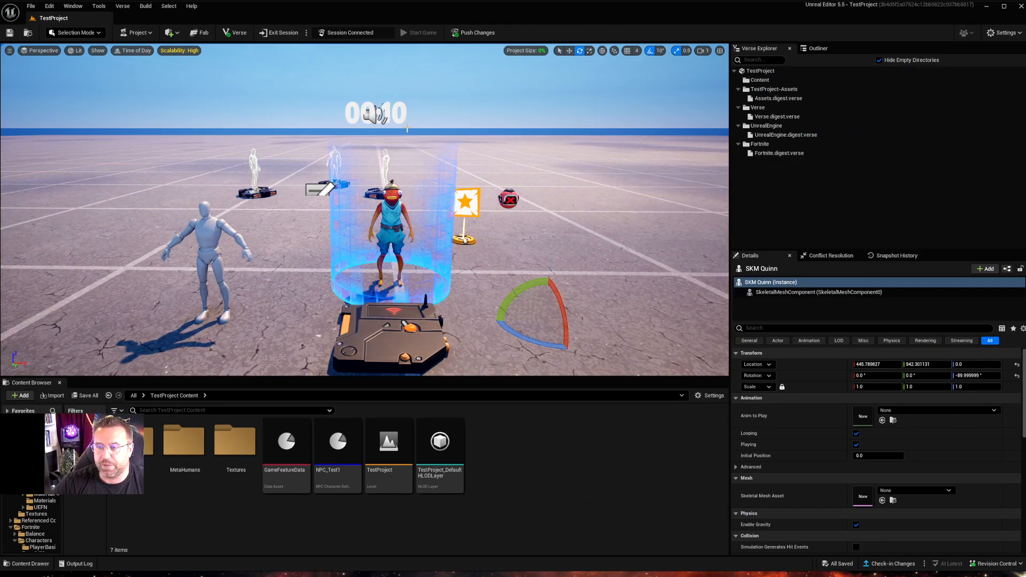
# Open the Creator Portal from the project and bring its browser window over the editor
pyautogui.click(149, 33)
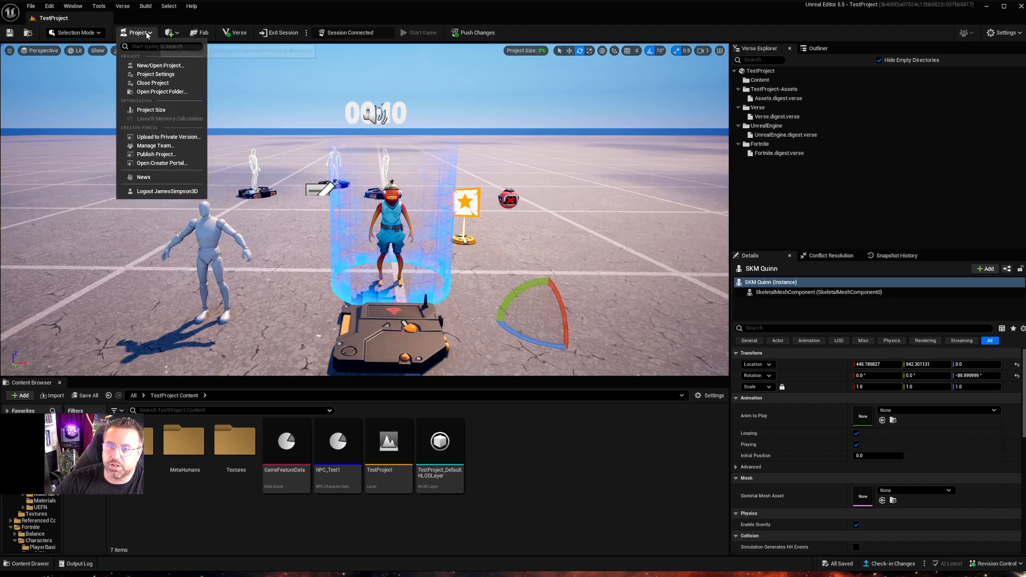
pyautogui.click(166, 163)
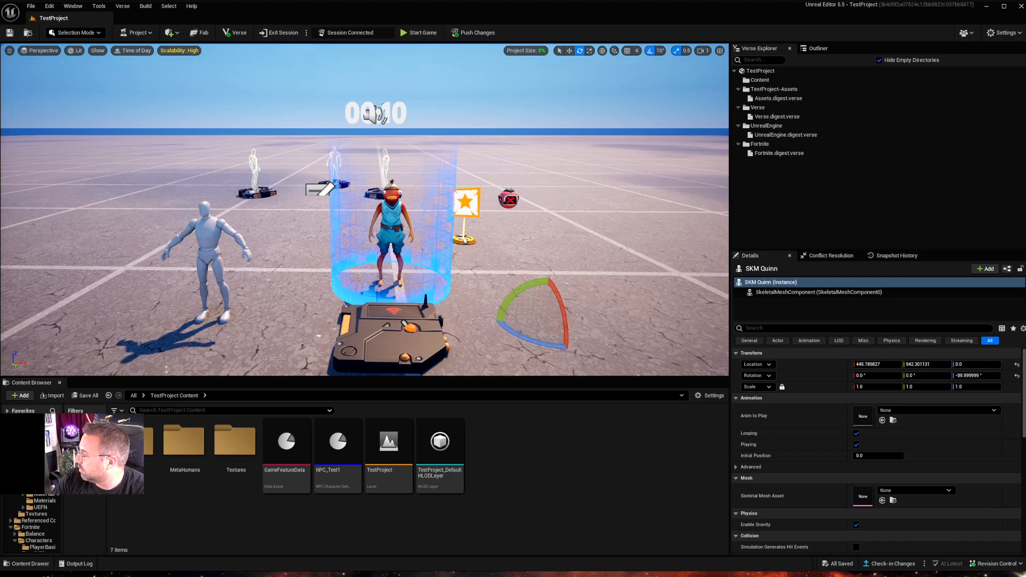
pyautogui.moveTo(1025, 283); pyautogui.dragTo(584, 62)
pyautogui.scroll(2, 575, 221)
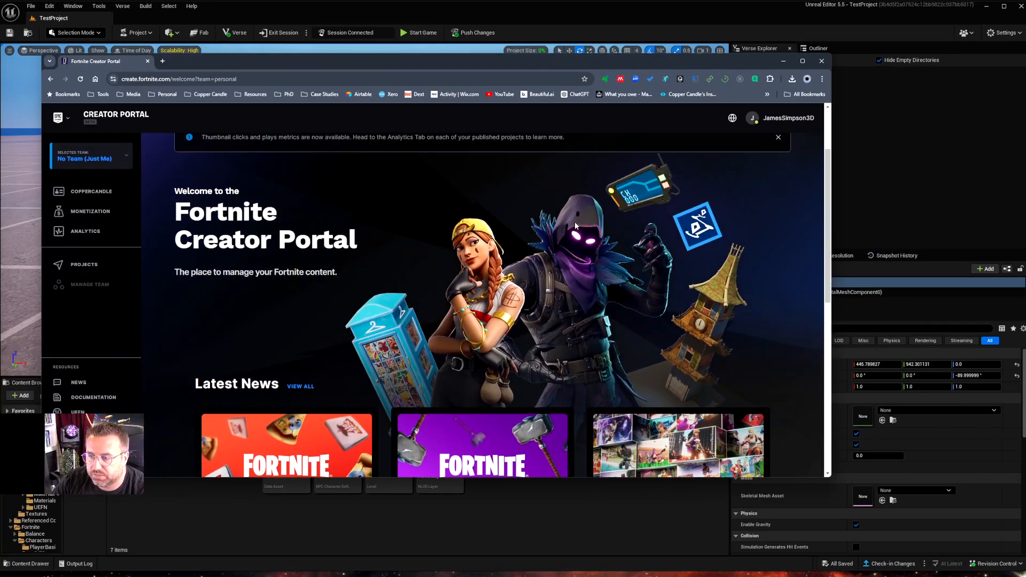
pyautogui.scroll(2, 575, 221)
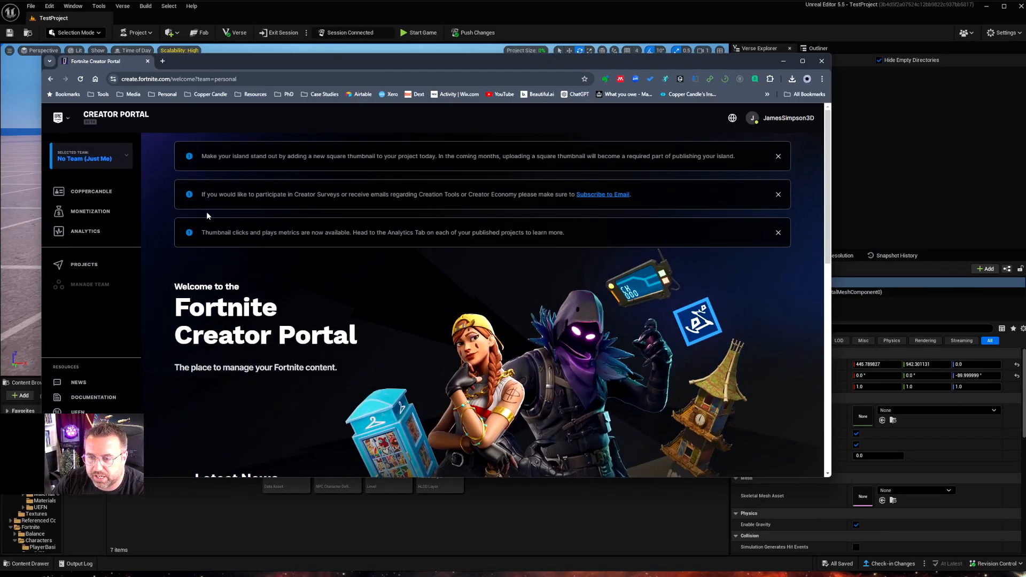
# Examine the available UEFN teams without switching, and look through the welcome page's latest news
pyautogui.click(124, 158)
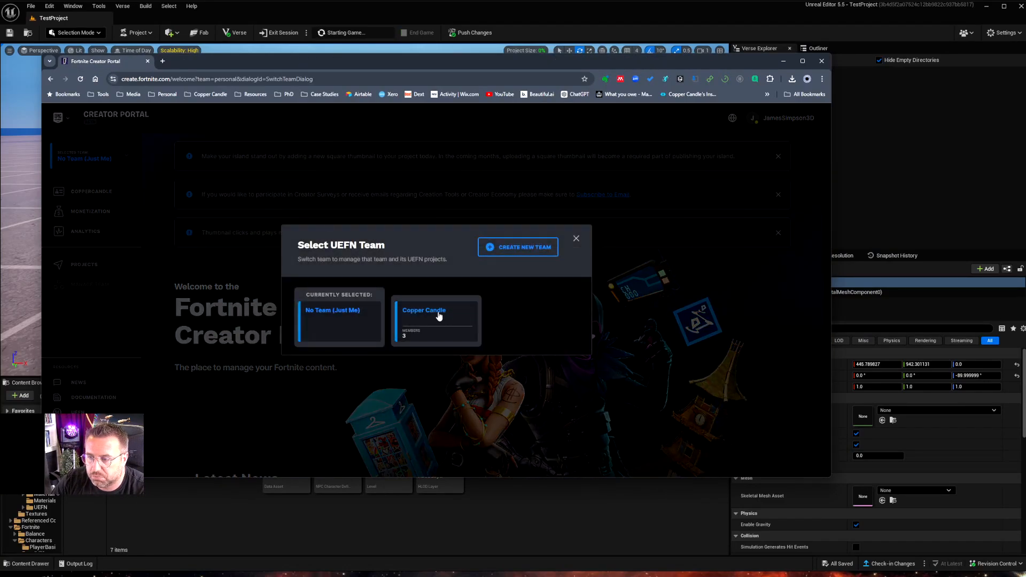
pyautogui.click(576, 239)
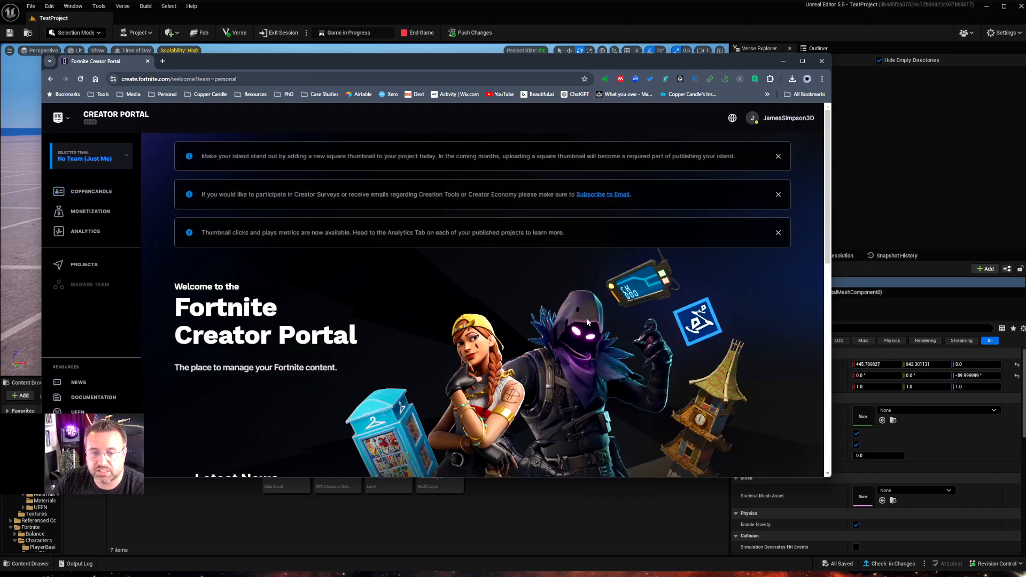
pyautogui.scroll(-5, 479, 324)
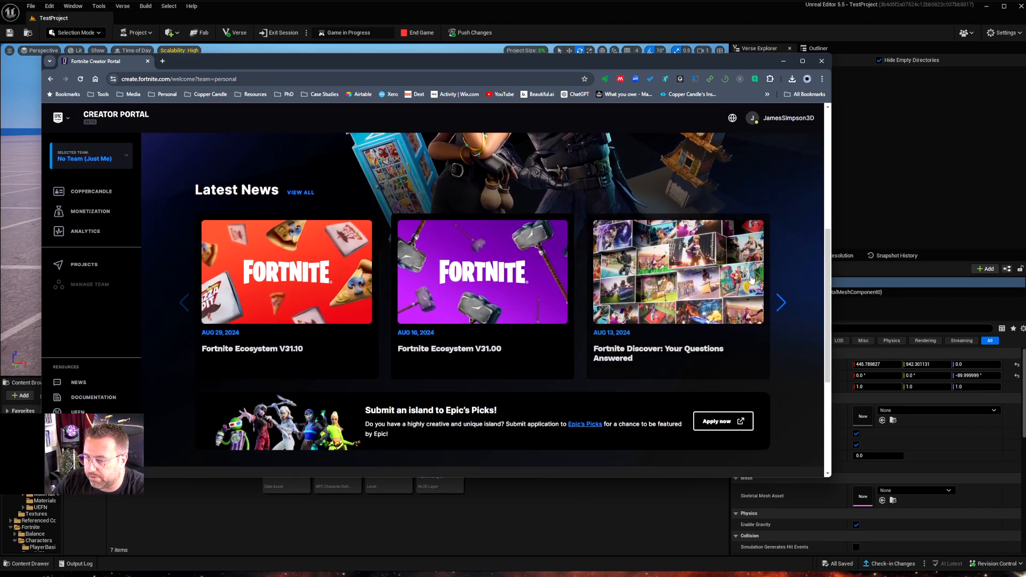
pyautogui.scroll(5, 742, 271)
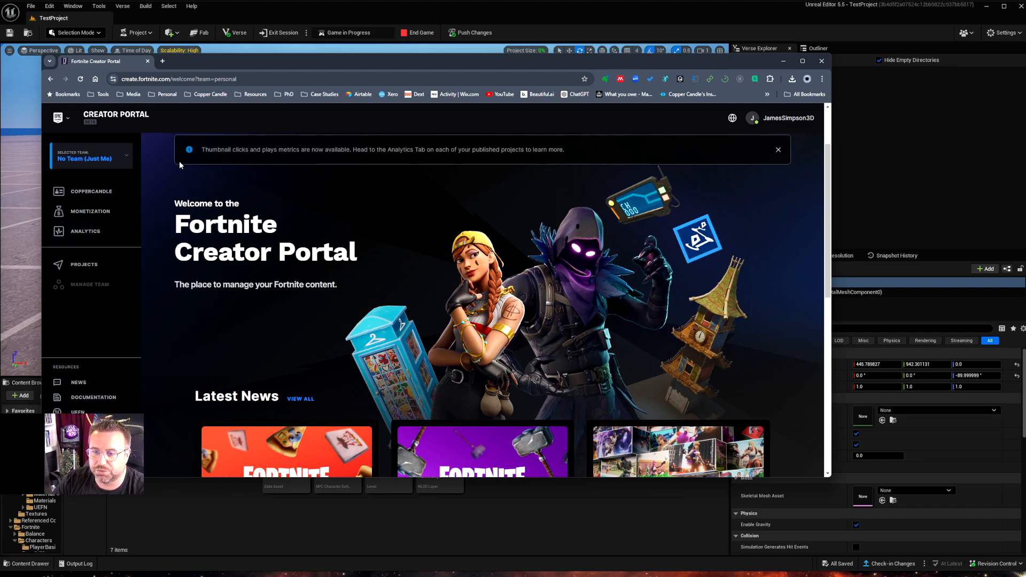
# Open the projects page for No Team (Just Me) and look through the listed projects
pyautogui.click(110, 269)
pyautogui.scroll(-3, 481, 310)
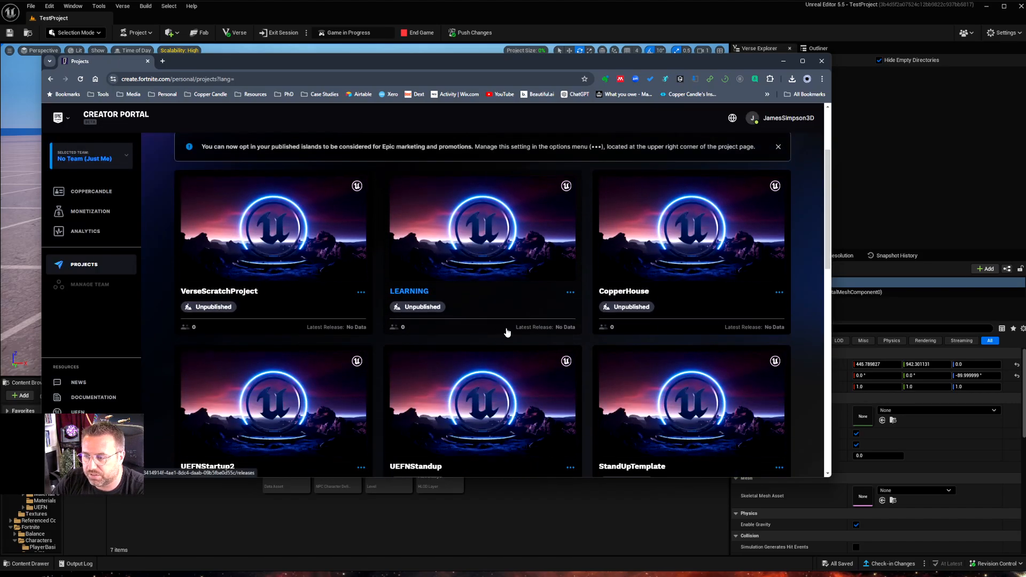
pyautogui.scroll(-12, 507, 332)
pyautogui.scroll(3, 534, 329)
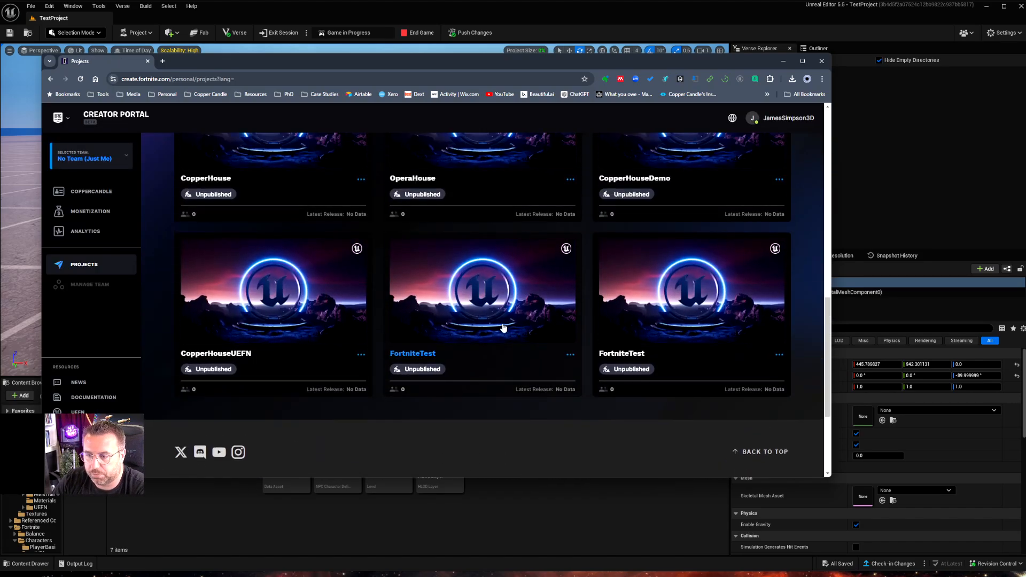
pyautogui.scroll(3, 543, 369)
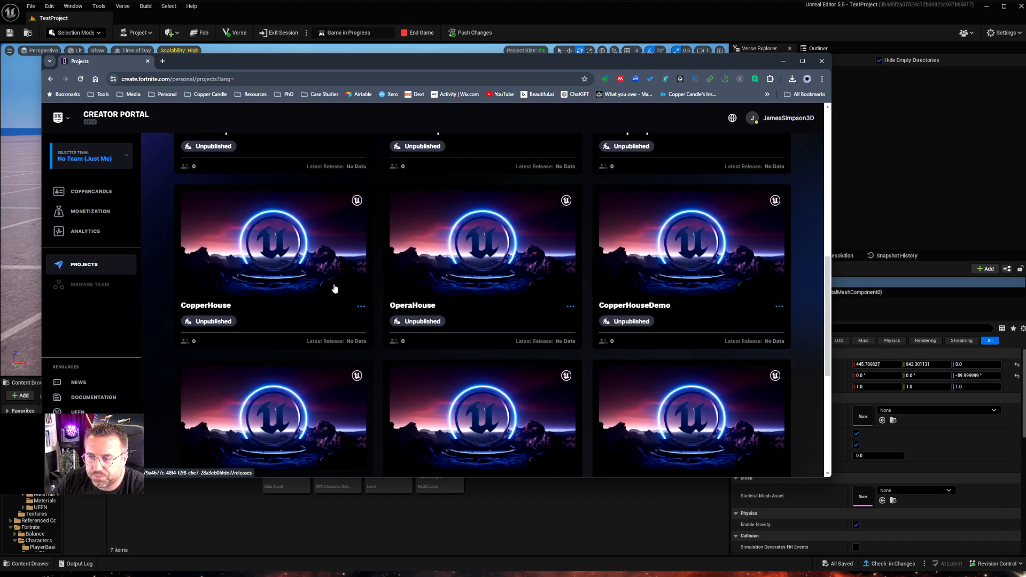
pyautogui.scroll(8, 335, 288)
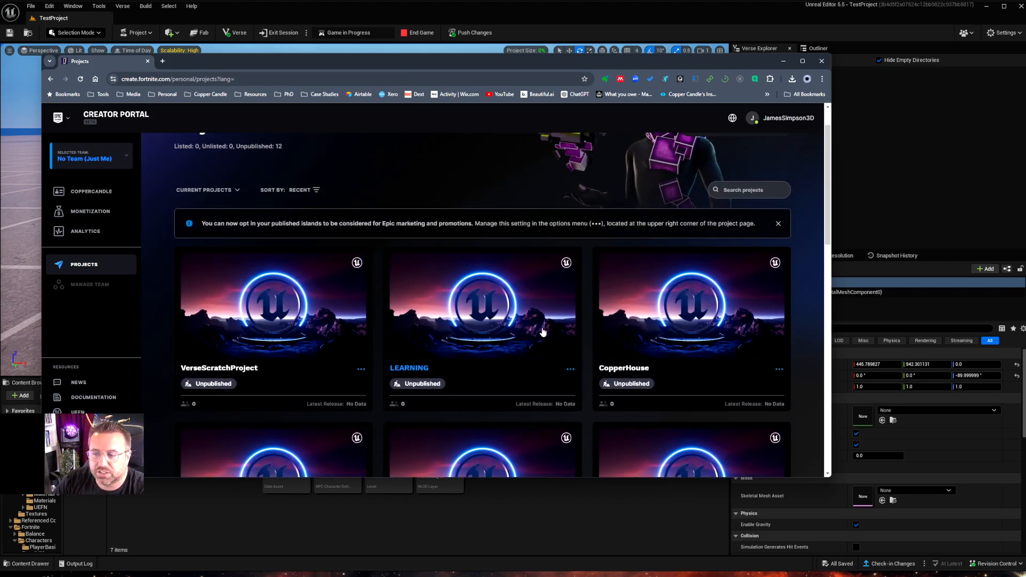
pyautogui.scroll(-5, 540, 327)
pyautogui.scroll(-4, 637, 344)
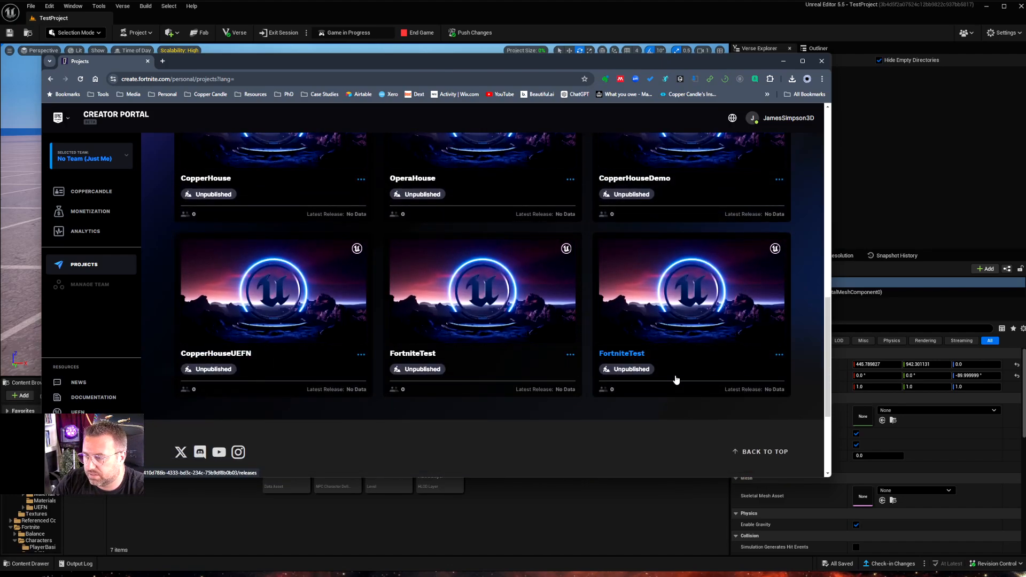
pyautogui.scroll(-2, 689, 393)
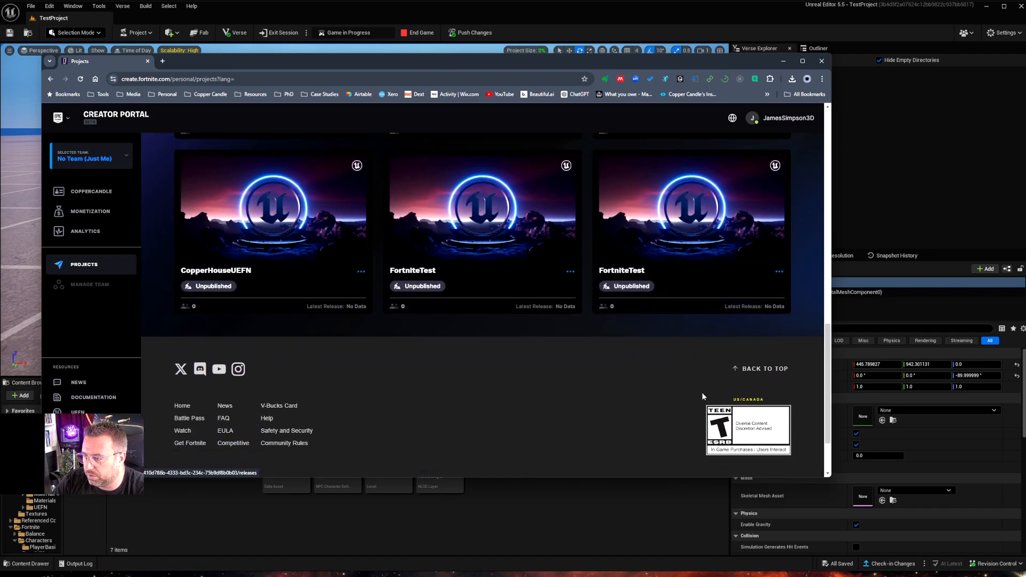
# Switch the selected UEFN team to Copper Candle to show its projects
pyautogui.click(109, 155)
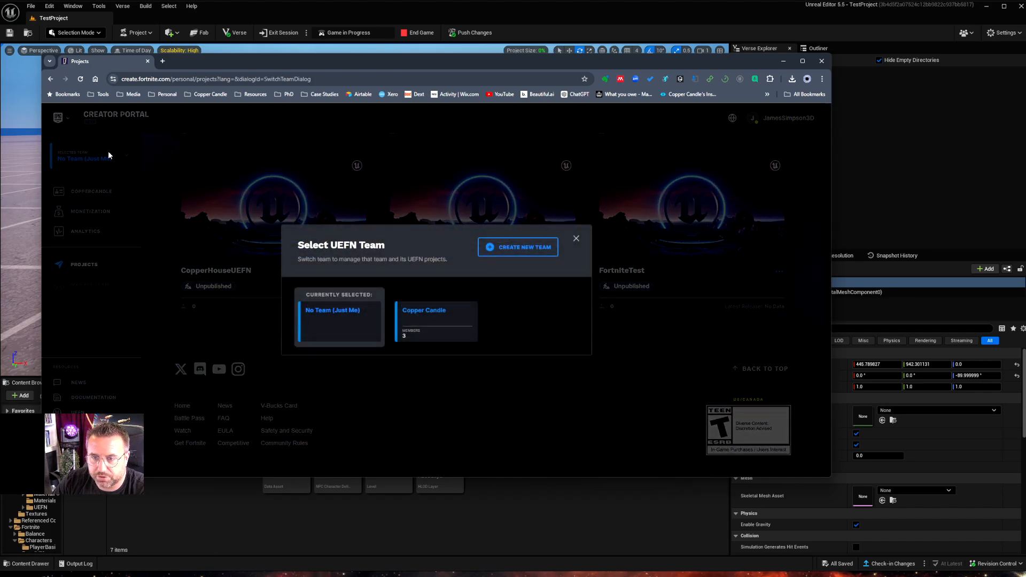
pyautogui.click(445, 312)
pyautogui.scroll(-1, 224, 317)
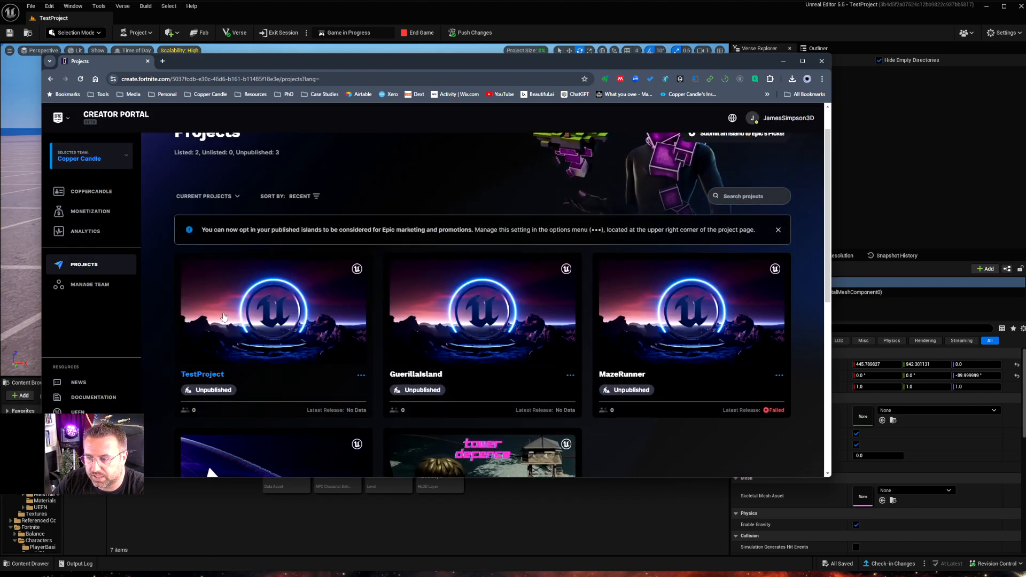
# Check TestProject's options, and open its publishing page to examine the private versions and playtests
pyautogui.click(360, 377)
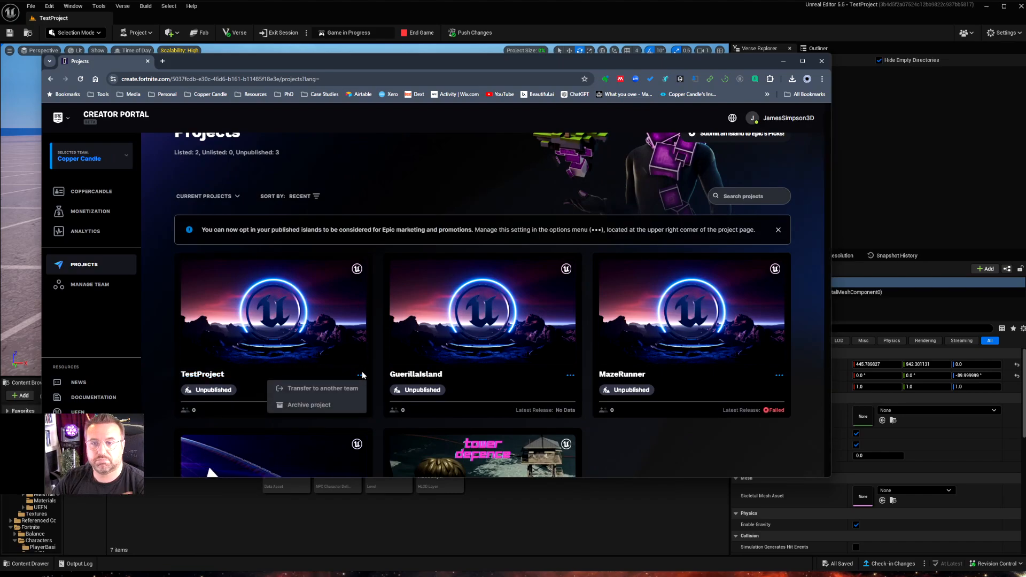
pyautogui.click(299, 307)
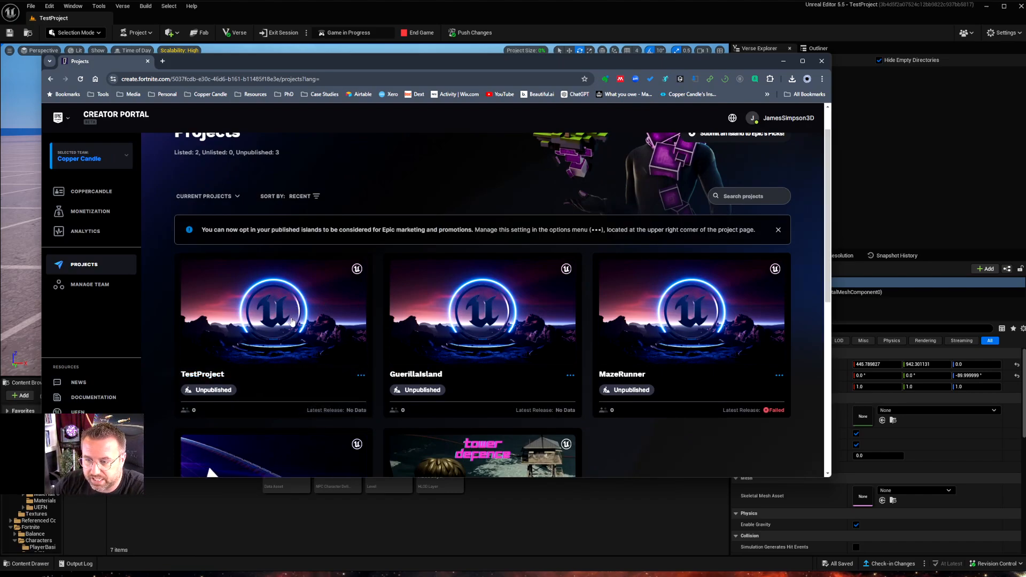
pyautogui.click(272, 327)
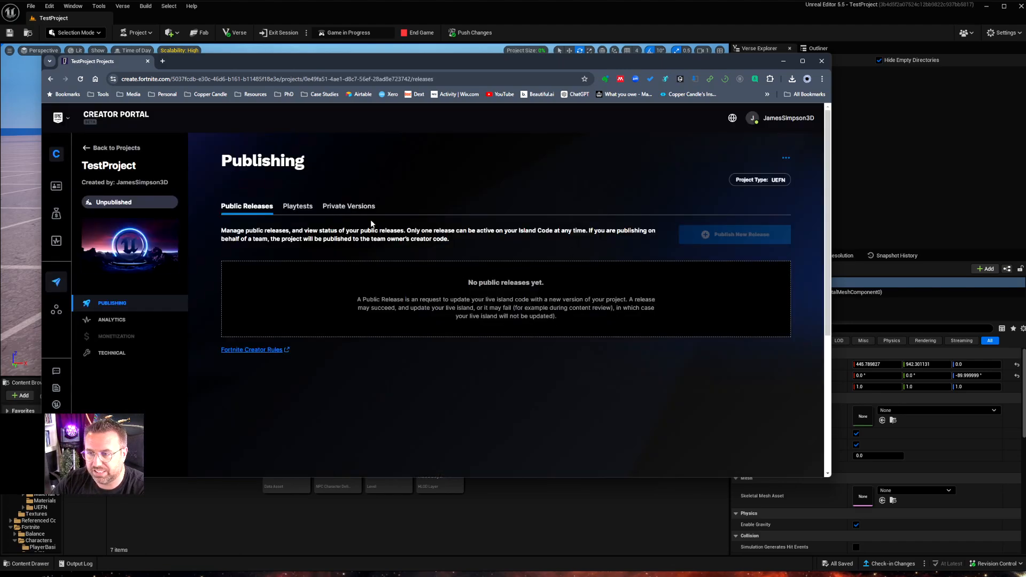
pyautogui.click(349, 208)
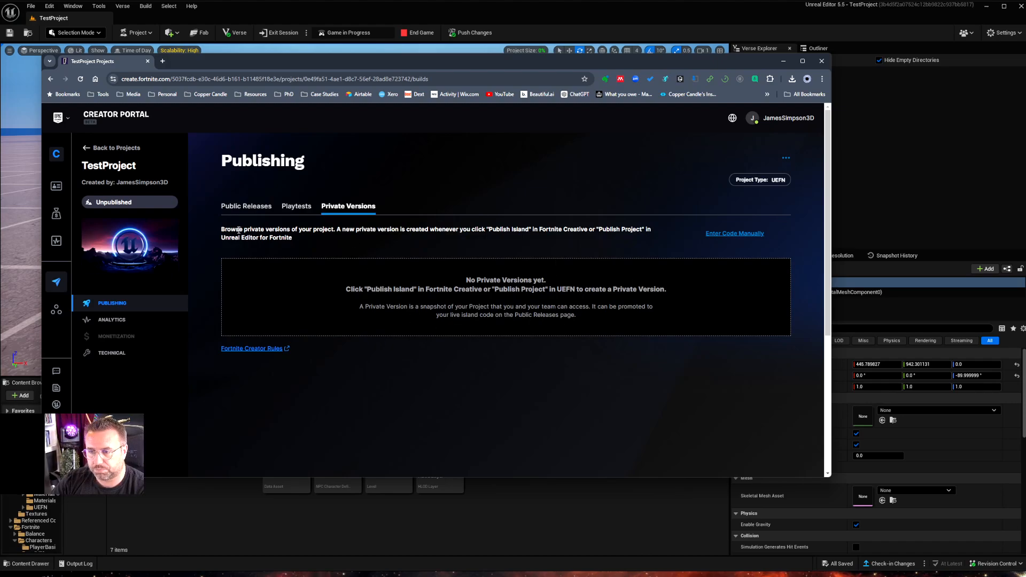
pyautogui.click(290, 210)
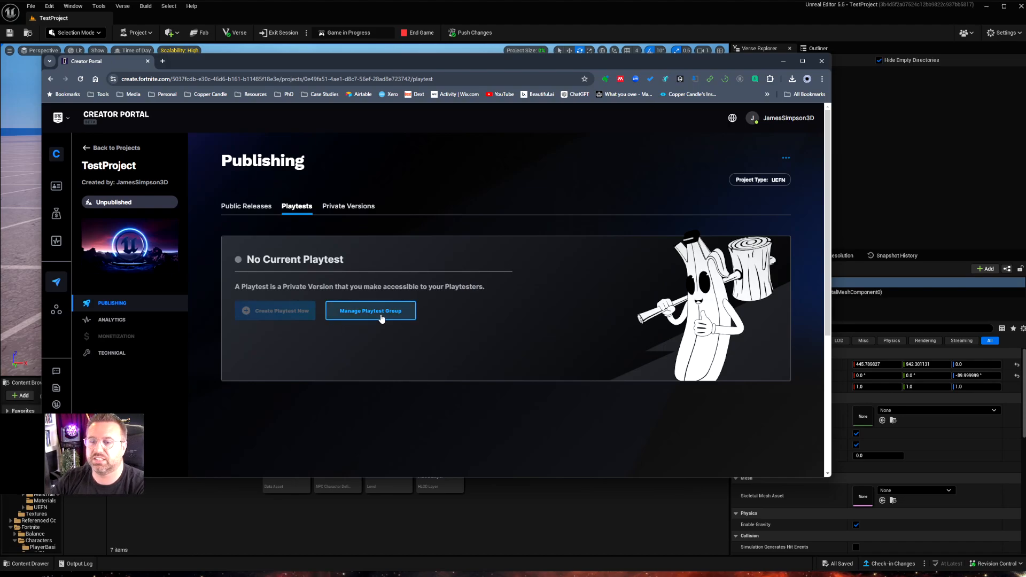
pyautogui.click(348, 207)
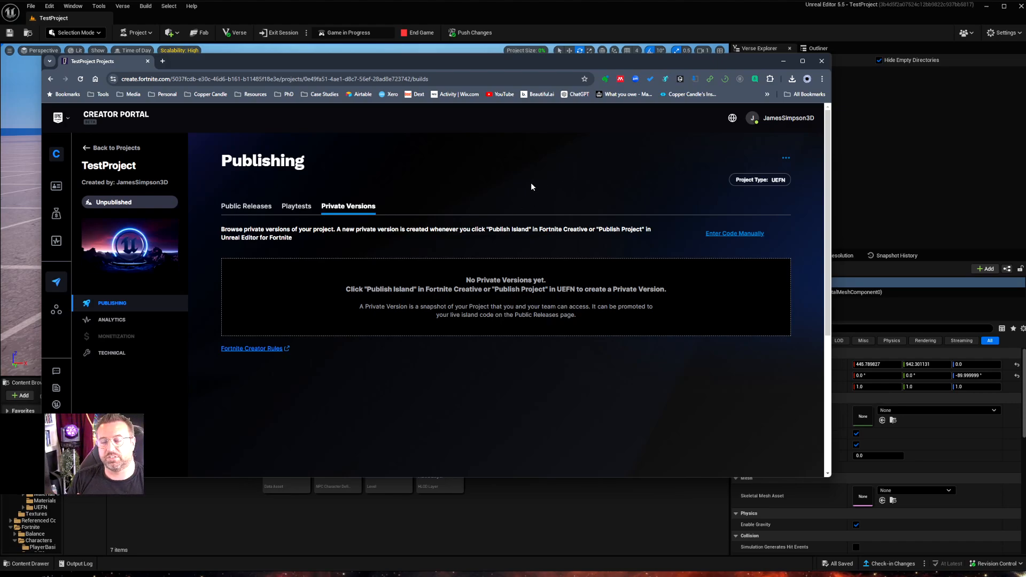
# Minimize the portal, walk the character forward in the running Fortnite game, and end the game from the editor
pyautogui.click(784, 64)
pyautogui.click(136, 33)
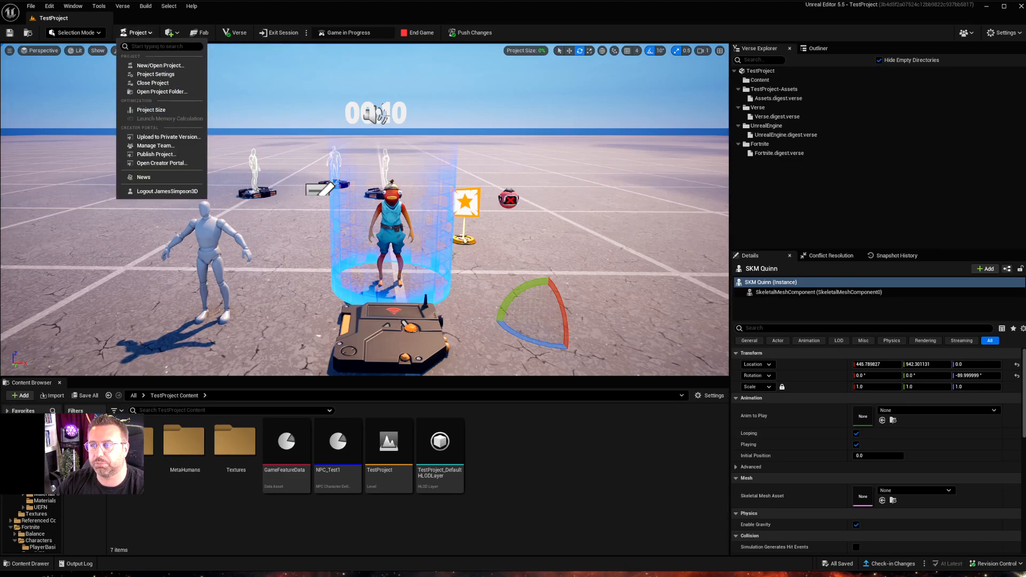
pyautogui.click(922, 562)
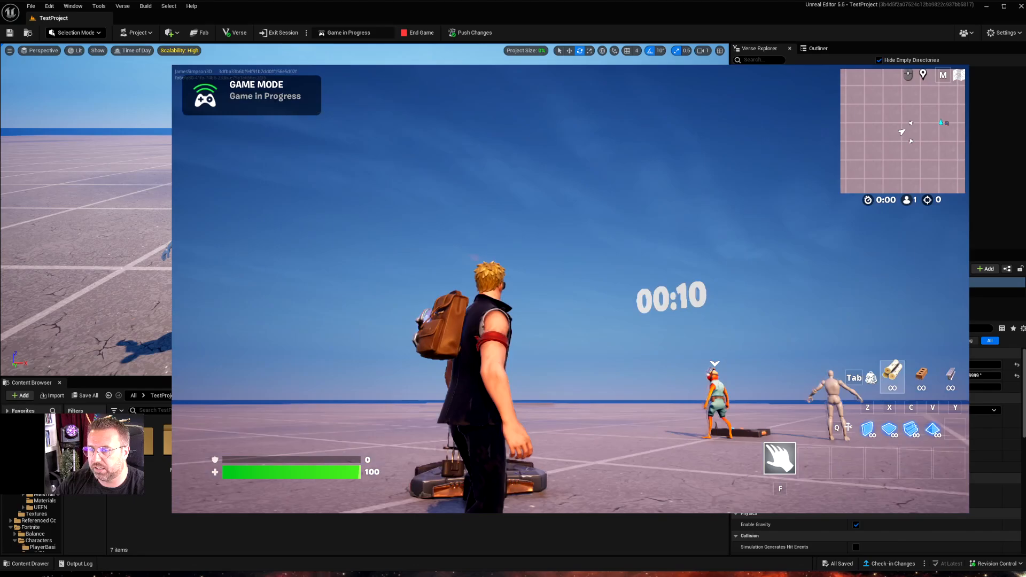
pyautogui.press('w')
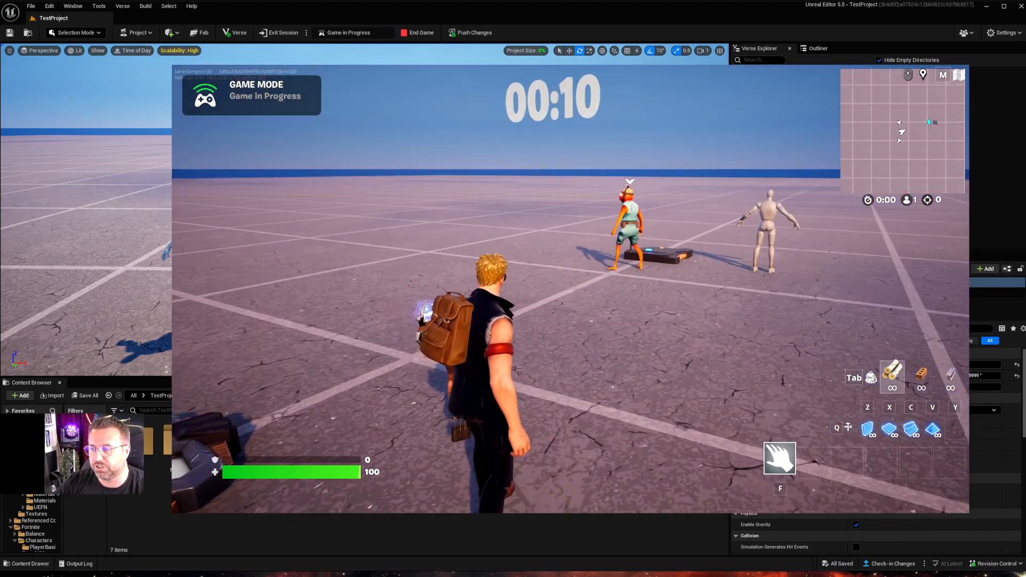
pyautogui.hotkey('alt', 'Tab')
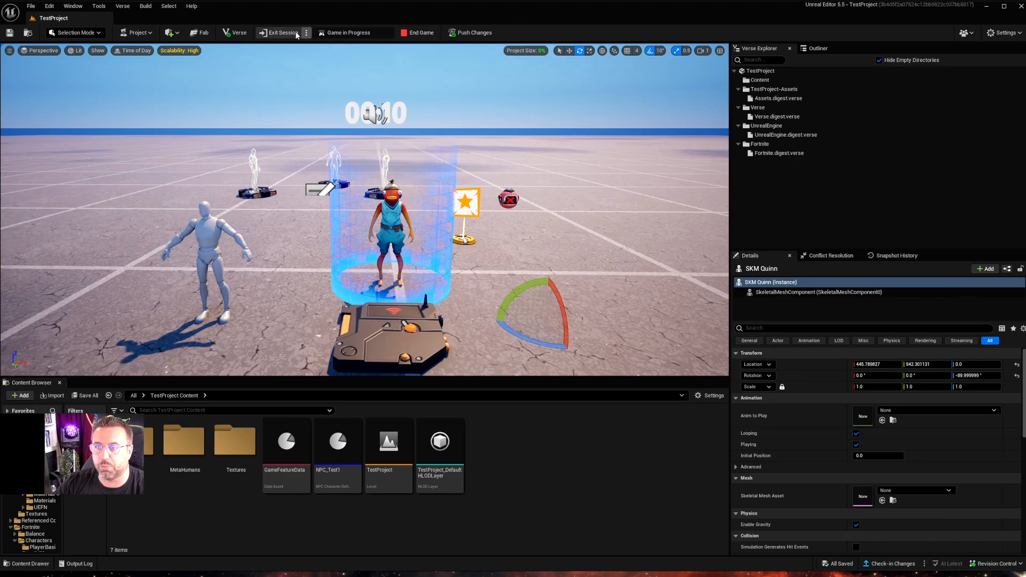
pyautogui.click(404, 34)
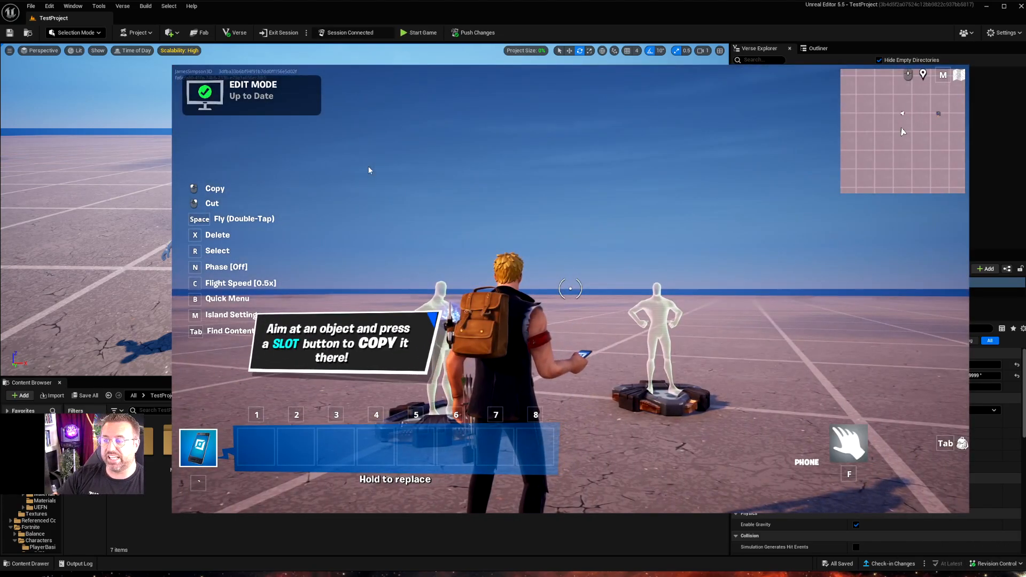
# Walk up to the accolade star sign in the Fortnite edit session and place a copy of it beside the original
pyautogui.click(568, 231)
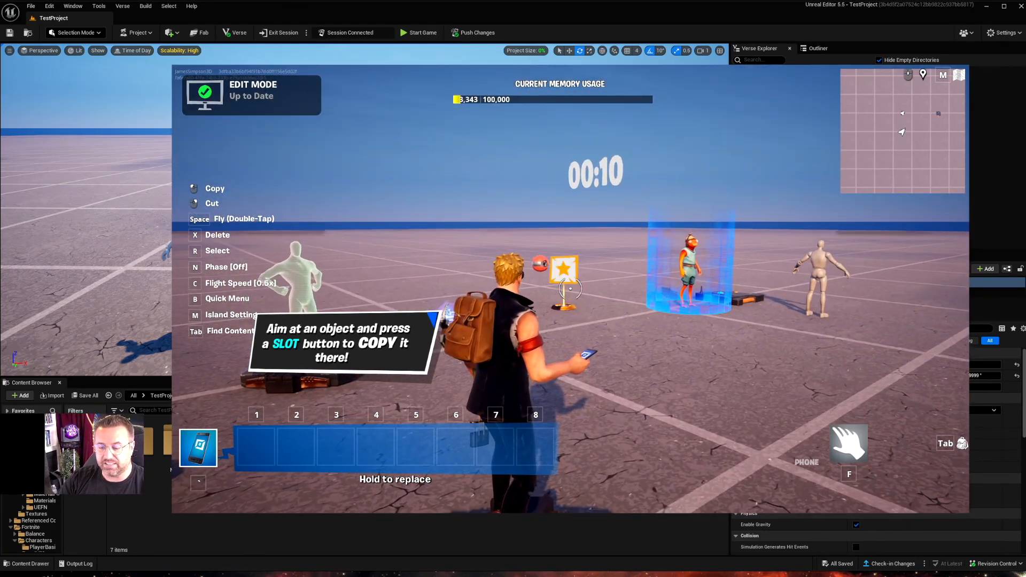
pyautogui.press('w')
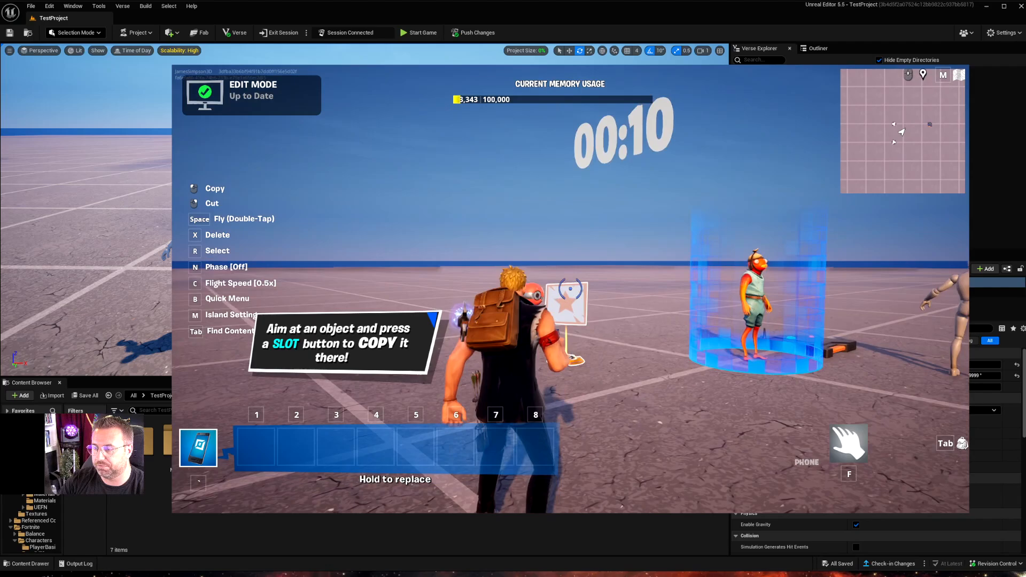
pyautogui.press('w')
pyautogui.click(570, 289)
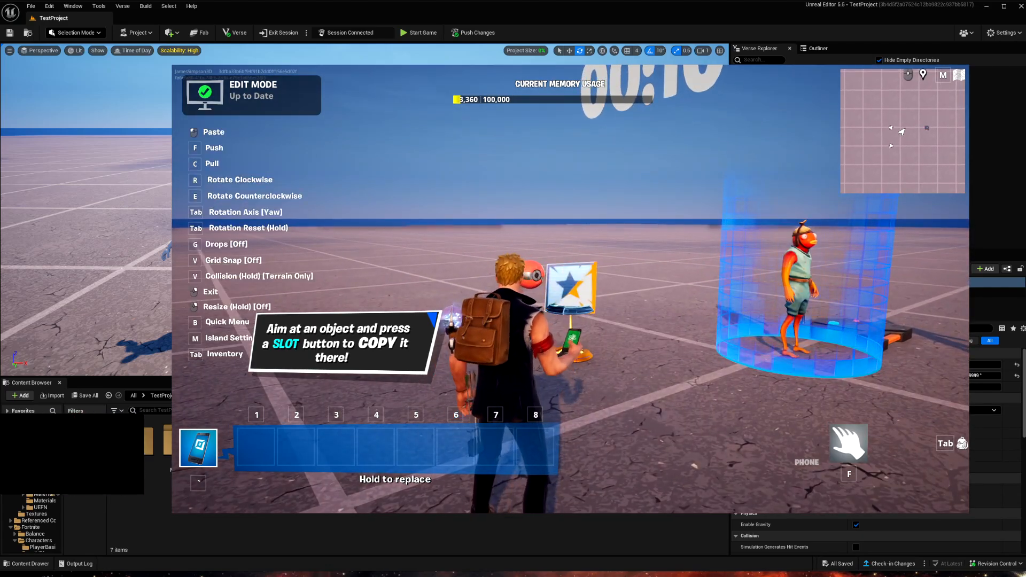
pyautogui.click(571, 288)
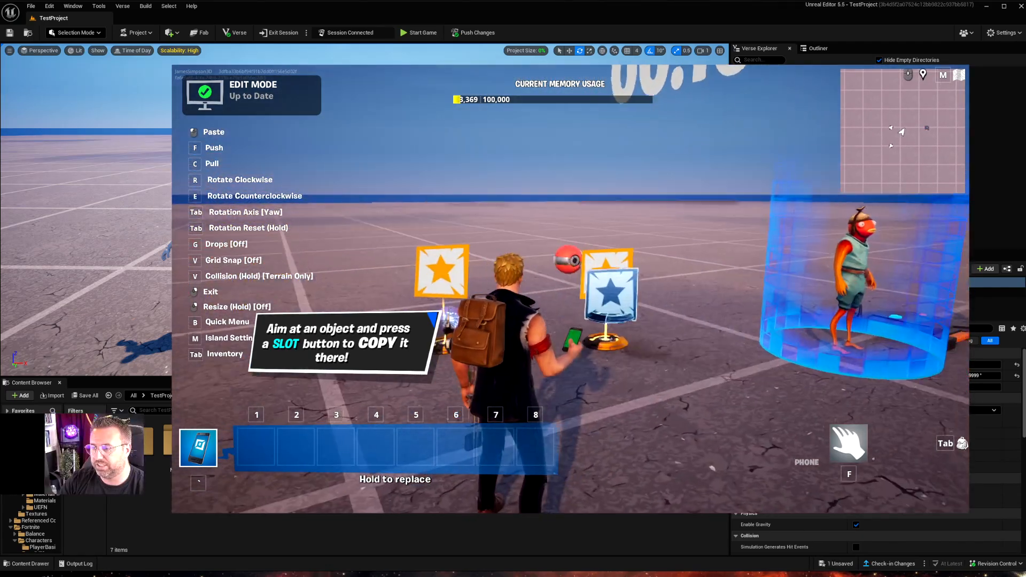
# Pick up the copied star sign and place it at a new spot on the ground, farther from the original
pyautogui.rightClick(571, 289)
pyautogui.click(570, 289)
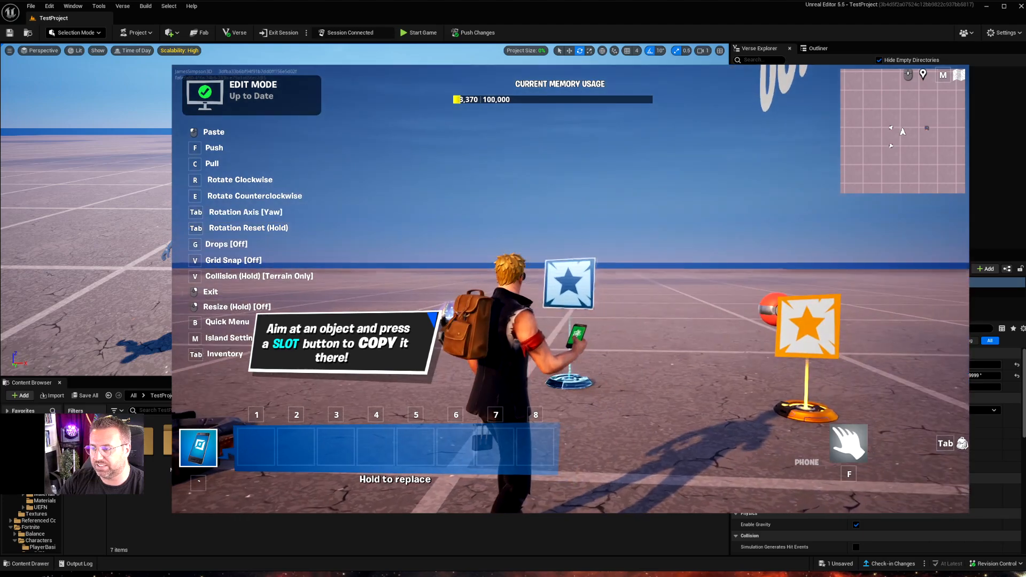
pyautogui.rightClick(570, 289)
pyautogui.click(570, 289)
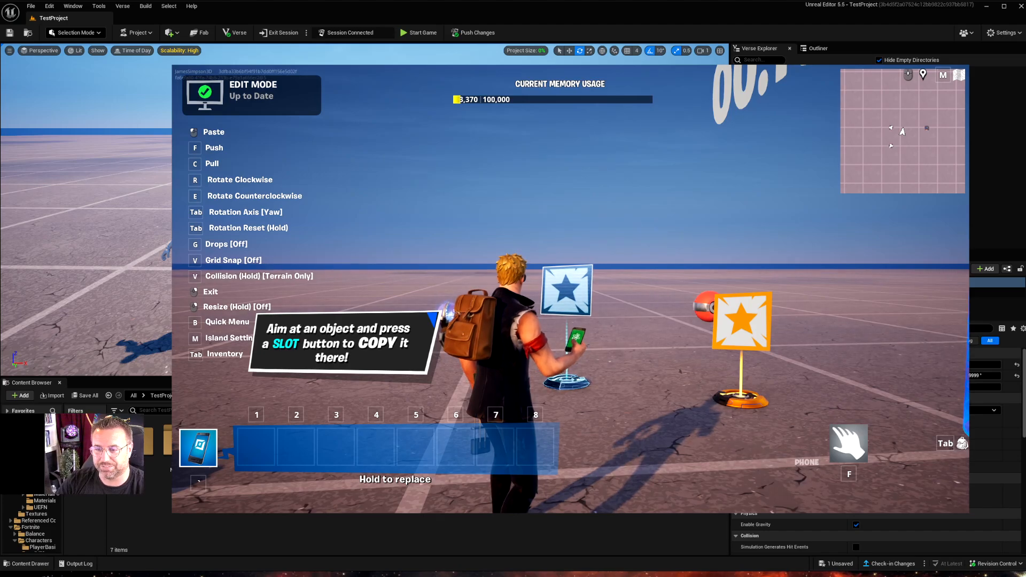
pyautogui.click(571, 289)
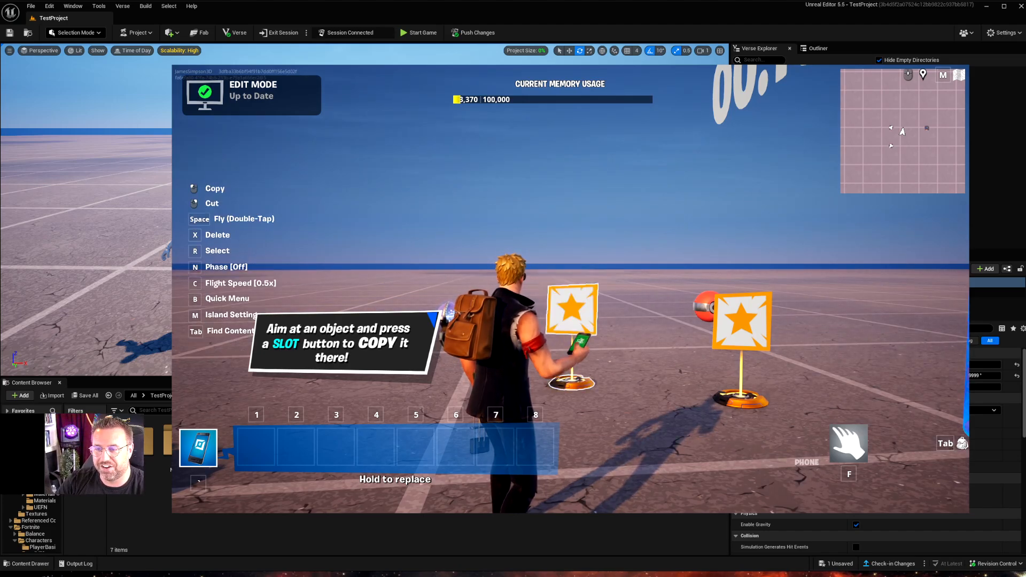
pyautogui.press('x')
pyautogui.press('Escape')
pyautogui.press('Escape')
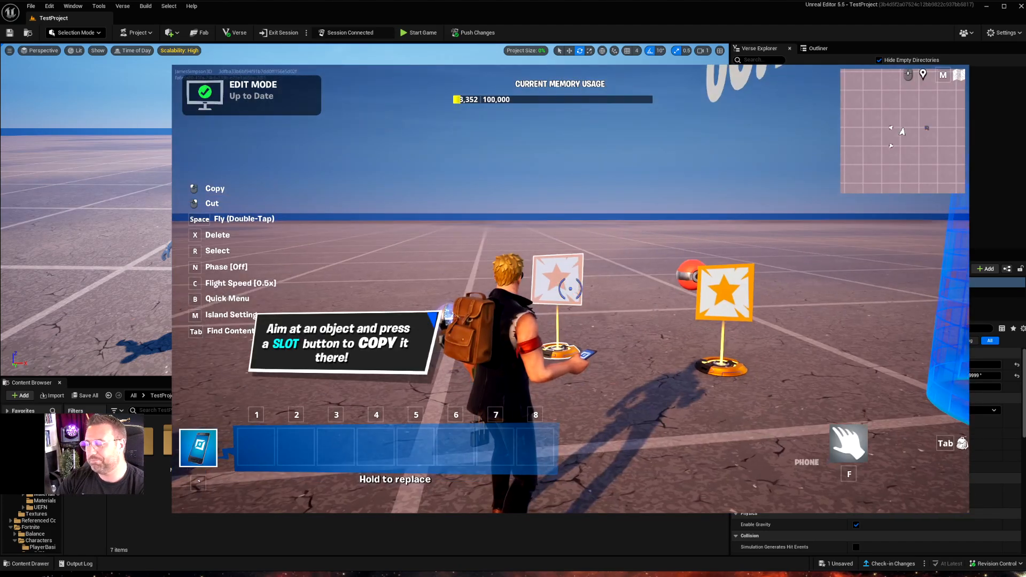
# Switch back to Unreal Editor and launch a memory calculation for TestProject, saving the Accolade2 asset for the private version upload
pyautogui.press('Tab')
pyautogui.hotkey('alt', 'Tab')
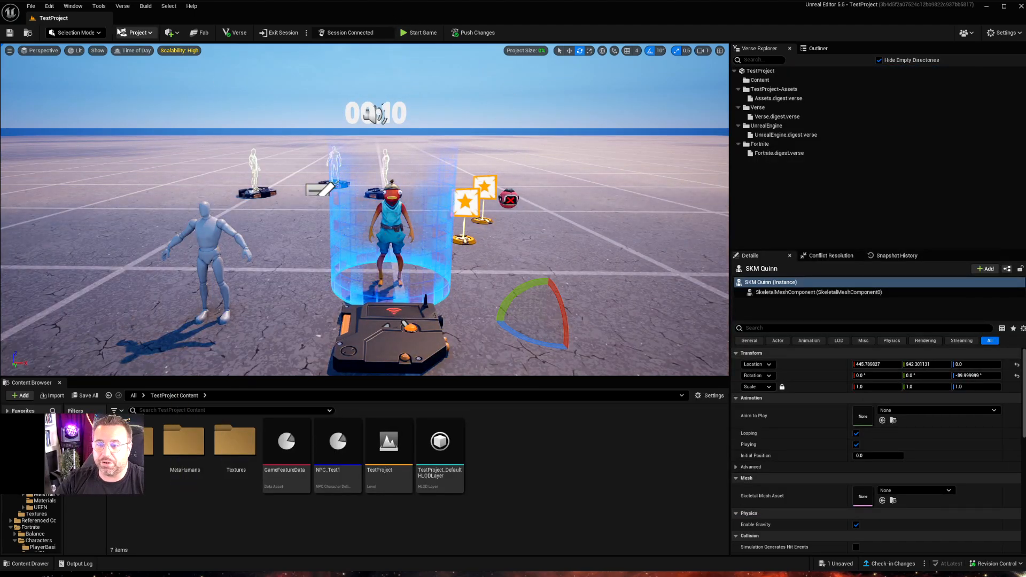
pyautogui.click(136, 32)
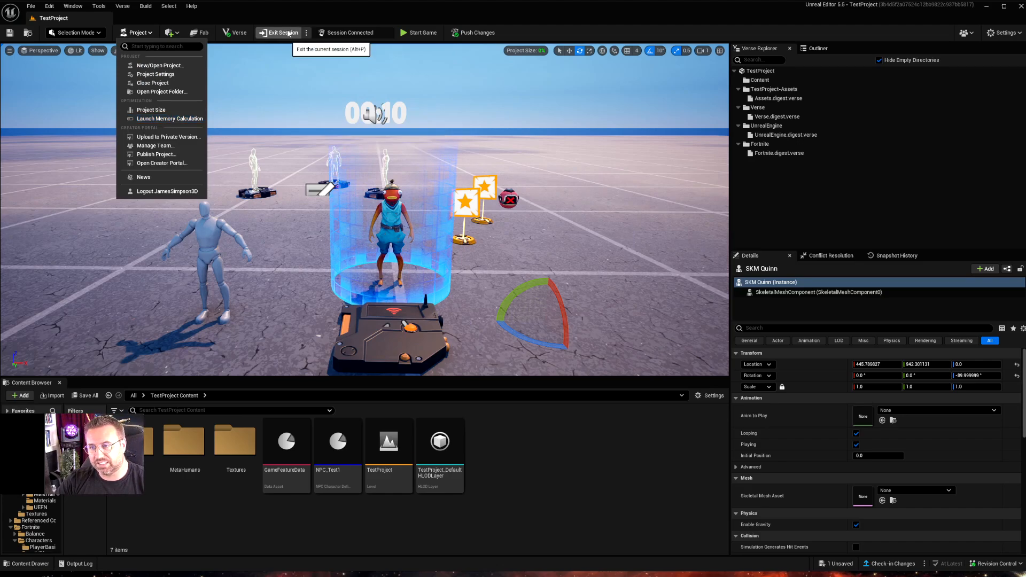
pyautogui.click(157, 119)
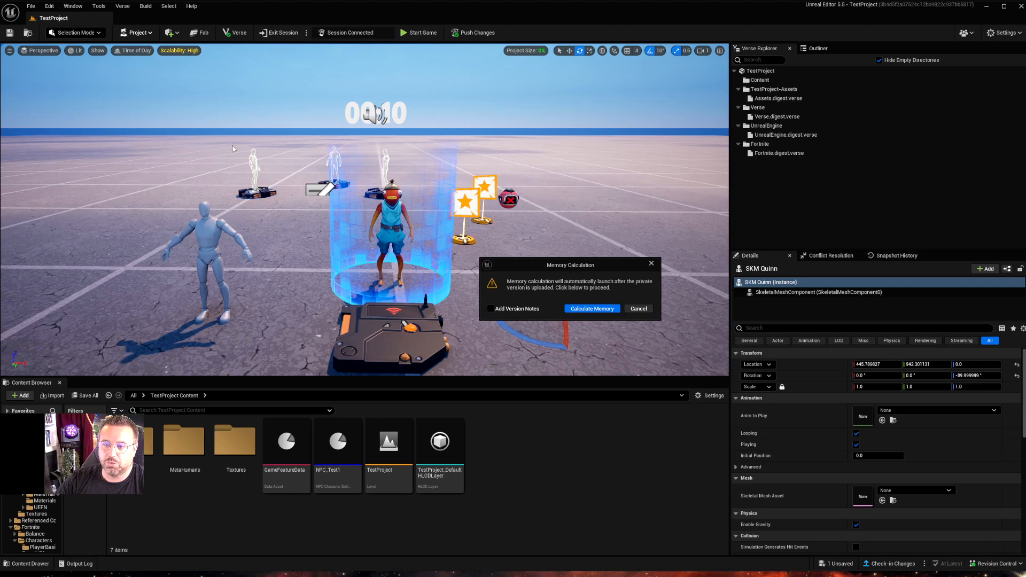
pyautogui.click(582, 309)
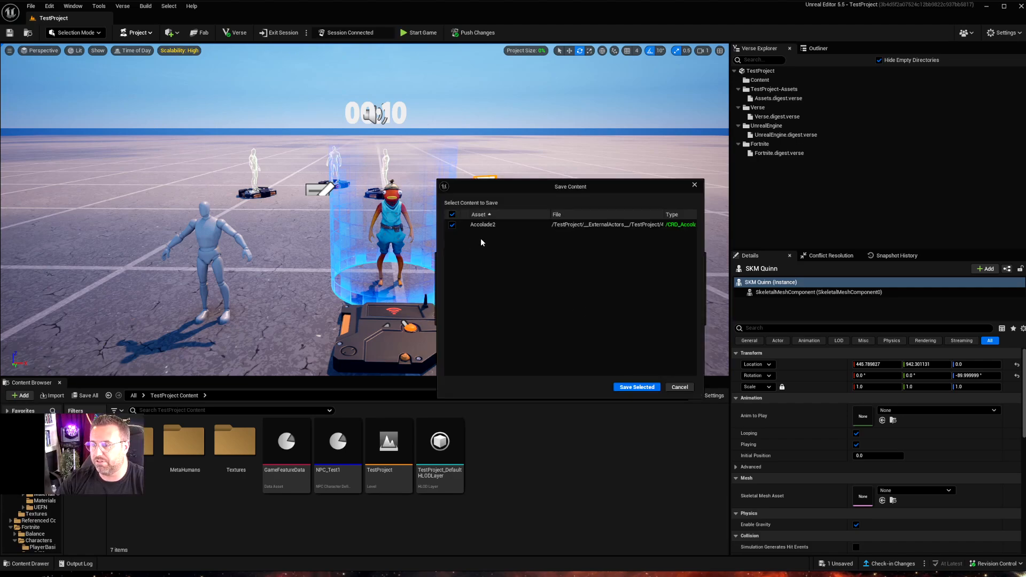
pyautogui.click(634, 388)
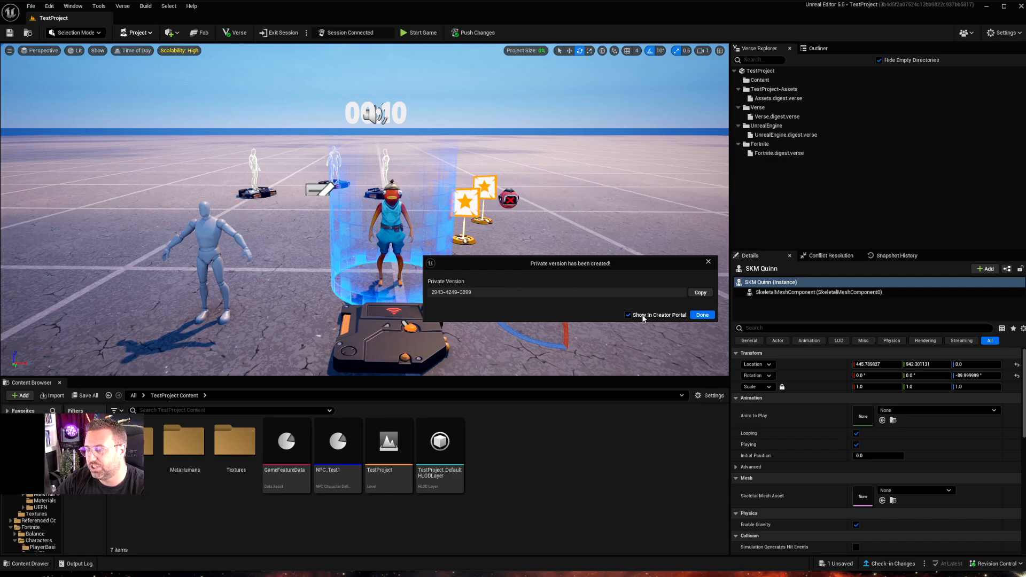
# Show the new private version in the Creator Portal, and compare its entry with TestProject's public releases
pyautogui.click(702, 314)
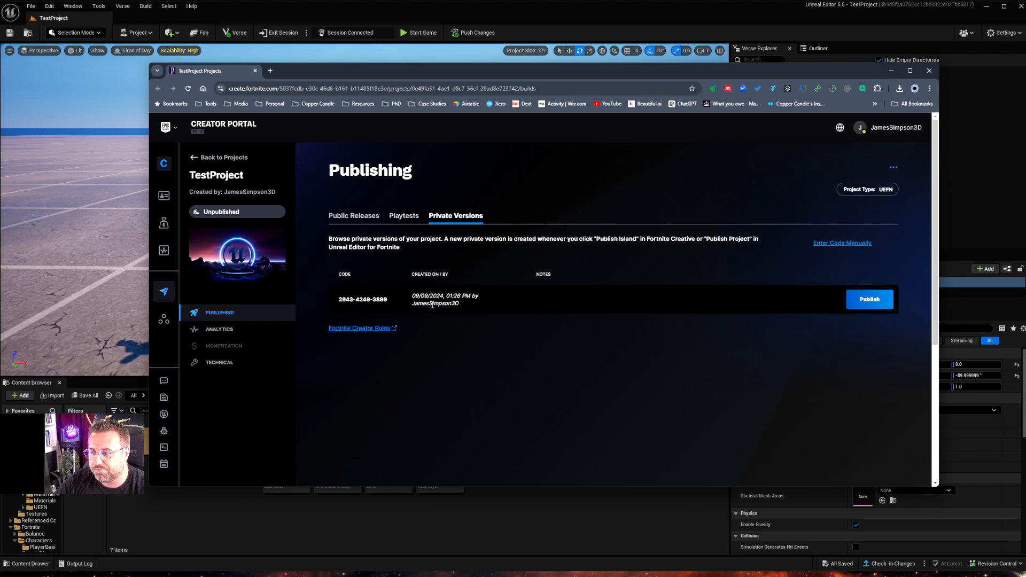
pyautogui.moveTo(388, 299); pyautogui.dragTo(339, 299)
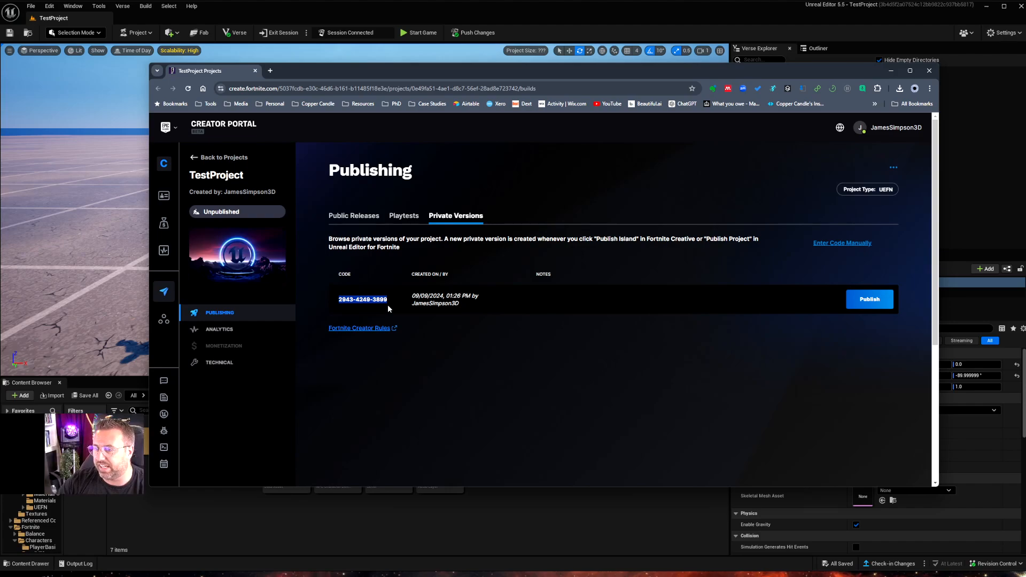
pyautogui.click(357, 216)
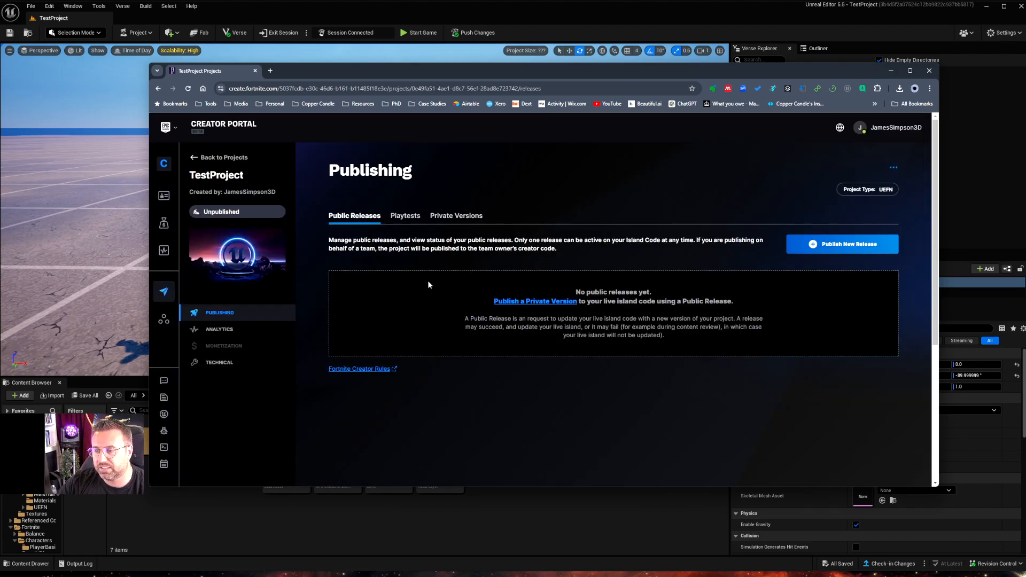
pyautogui.click(551, 302)
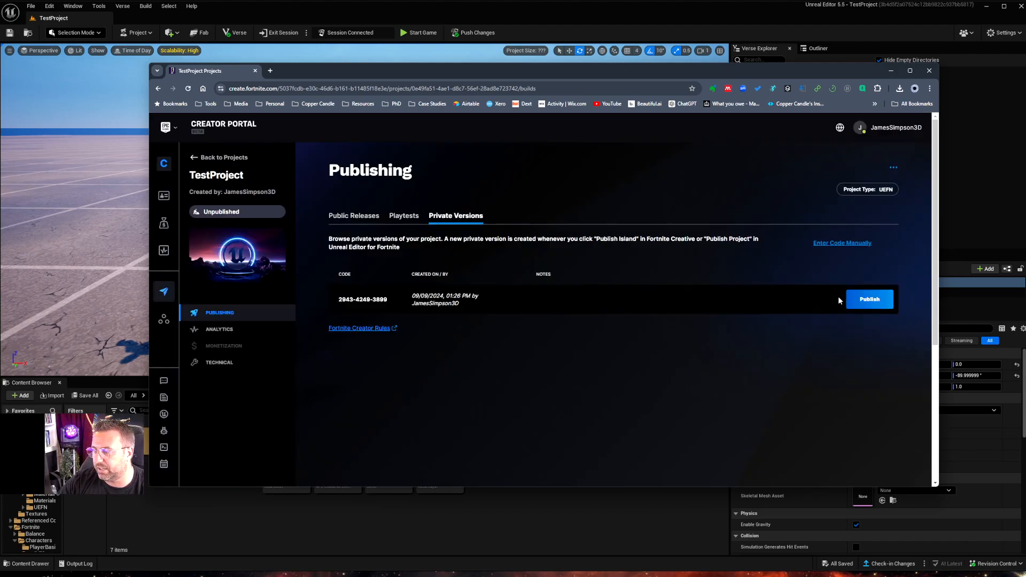
# Start publishing the private version of TestProject, review its validation and Verse path checks, and close the publishing dialog
pyautogui.click(861, 302)
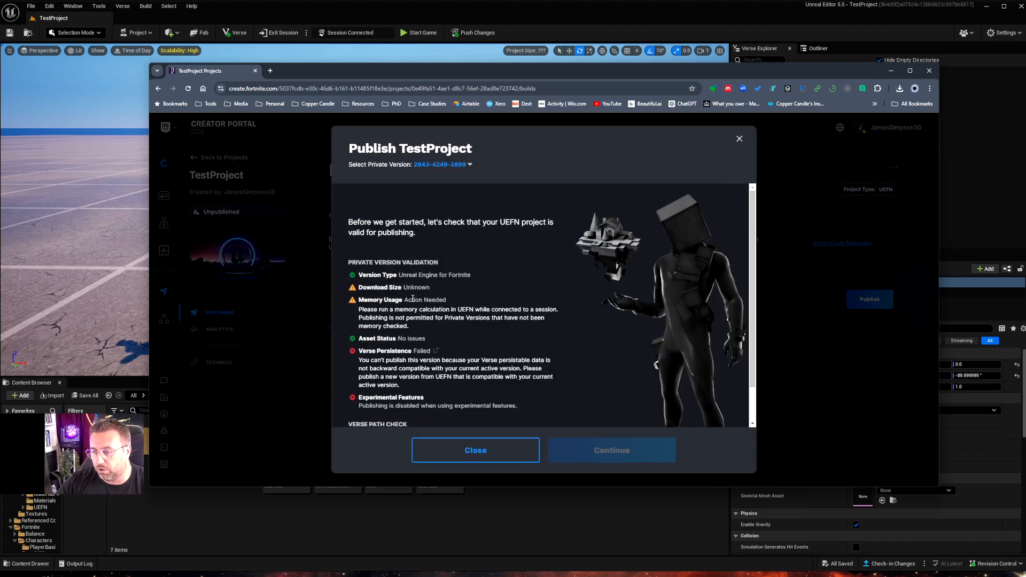
pyautogui.scroll(-1, 401, 339)
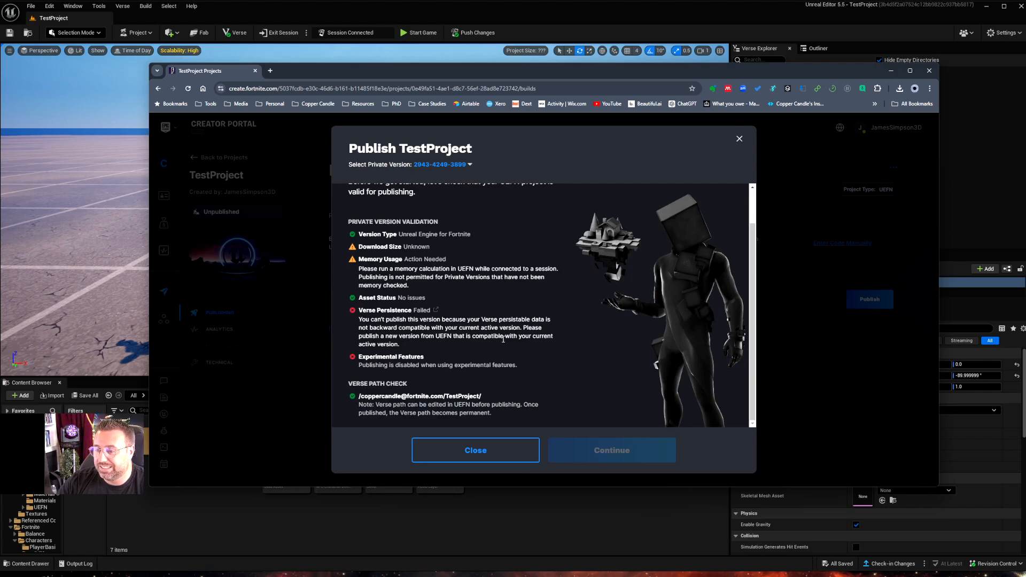
pyautogui.scroll(1, 416, 261)
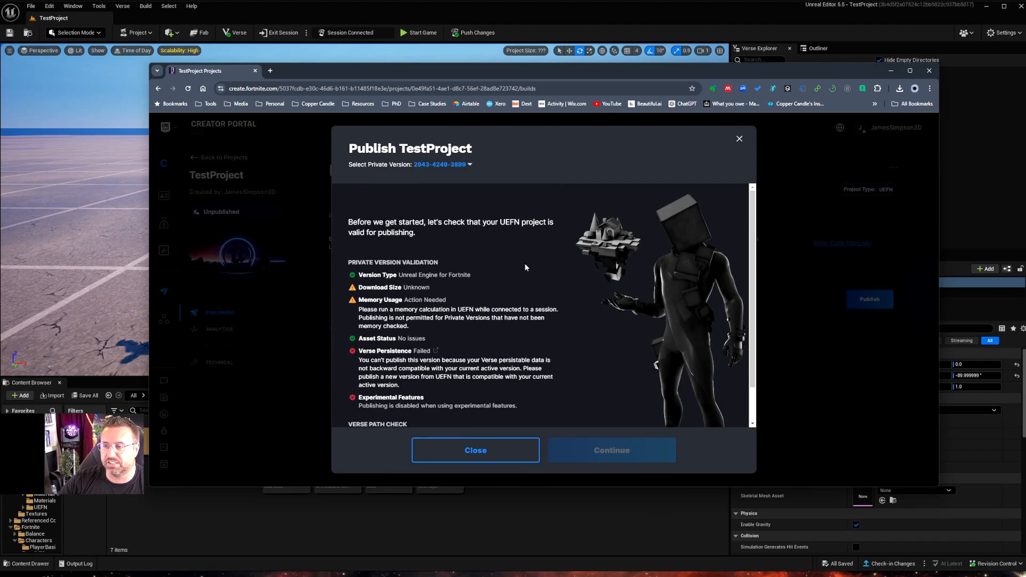
pyautogui.click(740, 139)
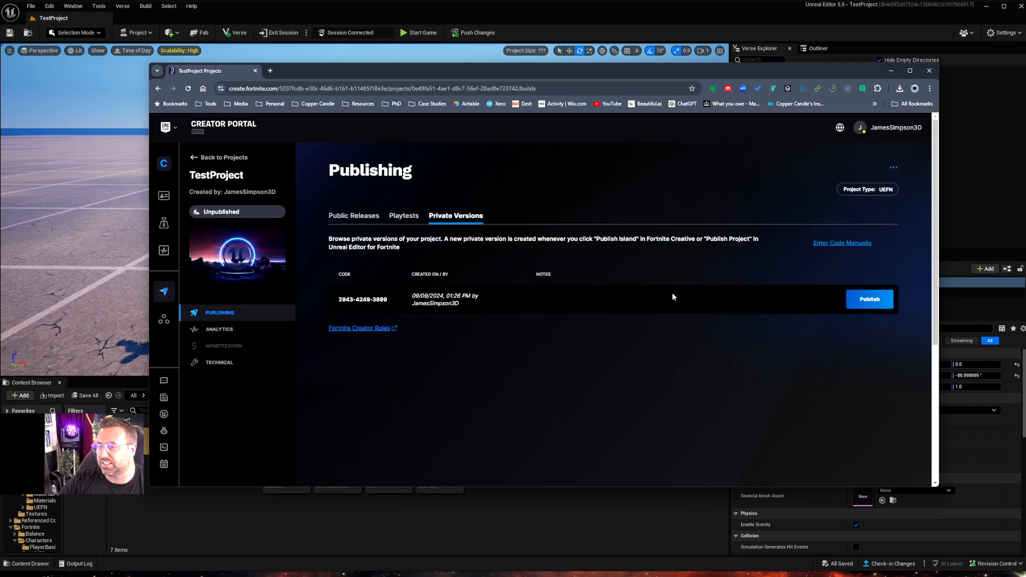